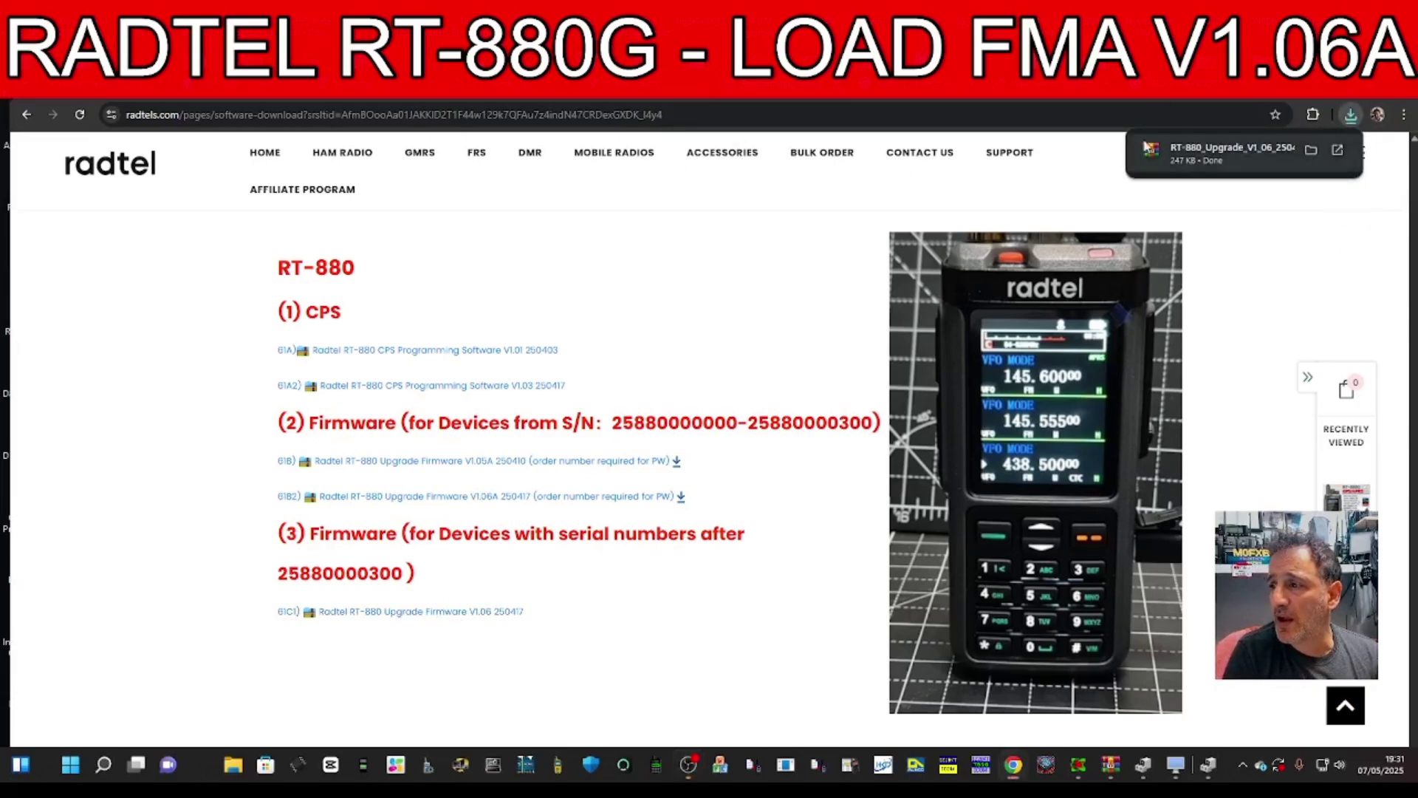
Open the downloaded RT-880_Upgrade_V1_06 .rar archive from Chrome's downloads in WinRAR
left_click(1251, 148)
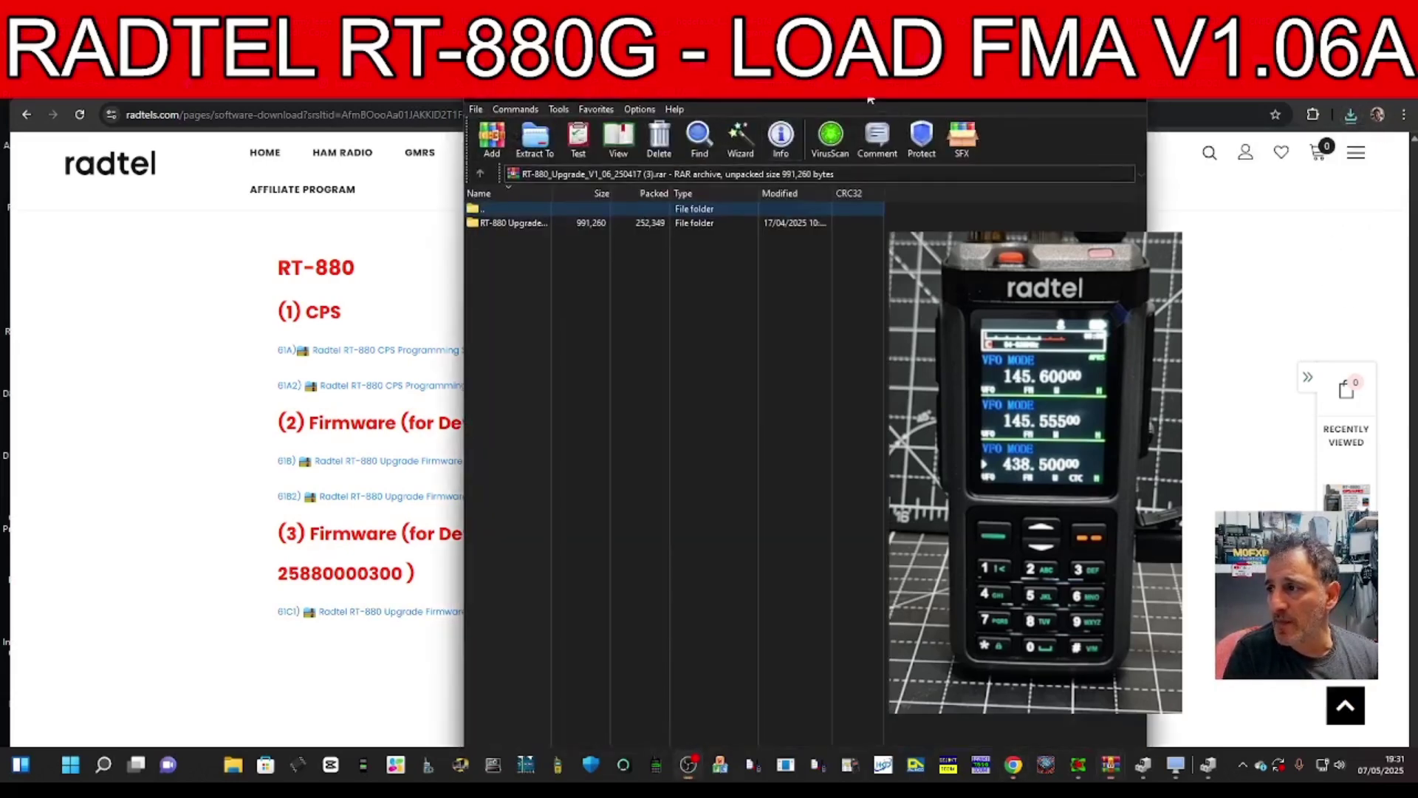
Run the RT-880 Upgrade exe from the archive's RT-880 Upgrade folder, allowing it past SmartScreen
left_click_drag(898, 104, 1119, 109)
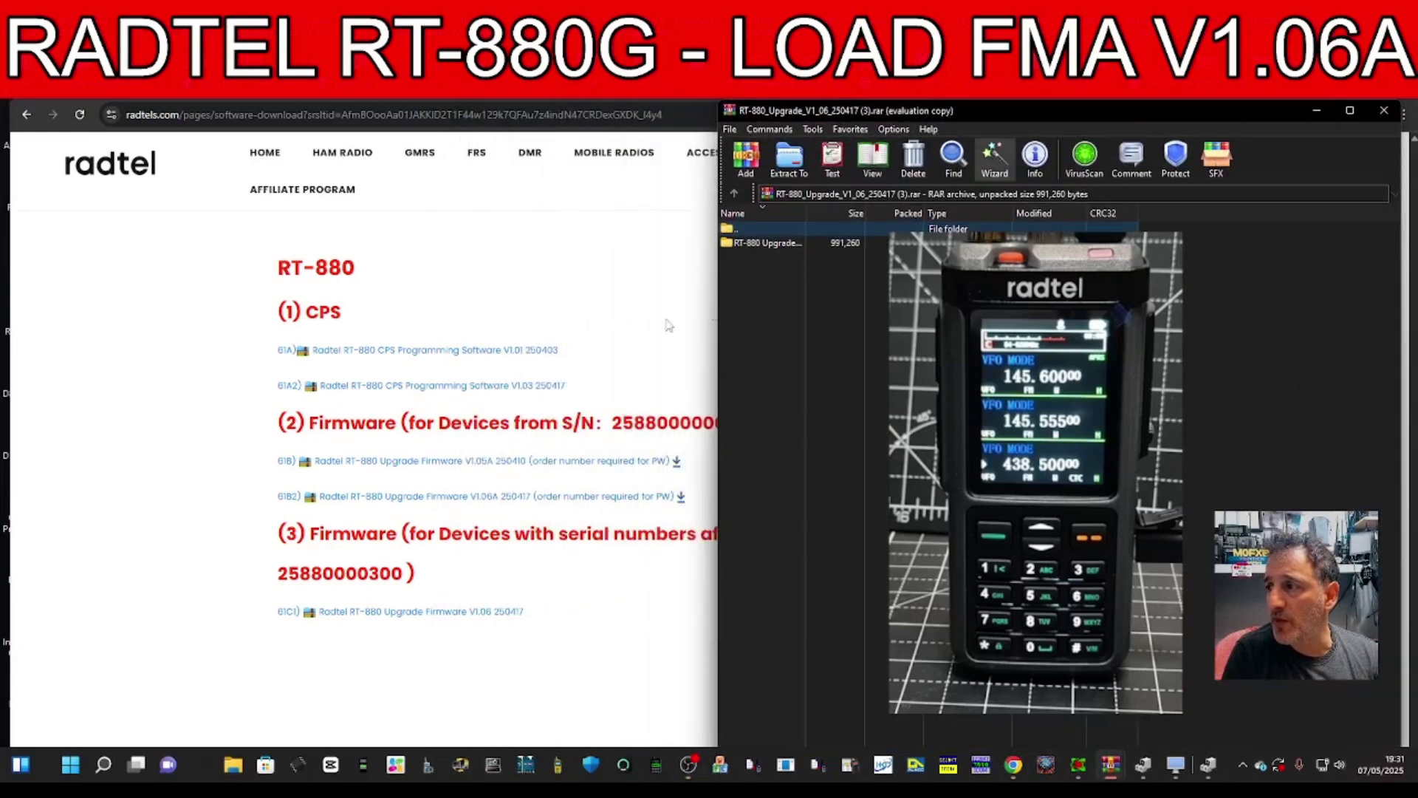
double_click(780, 253)
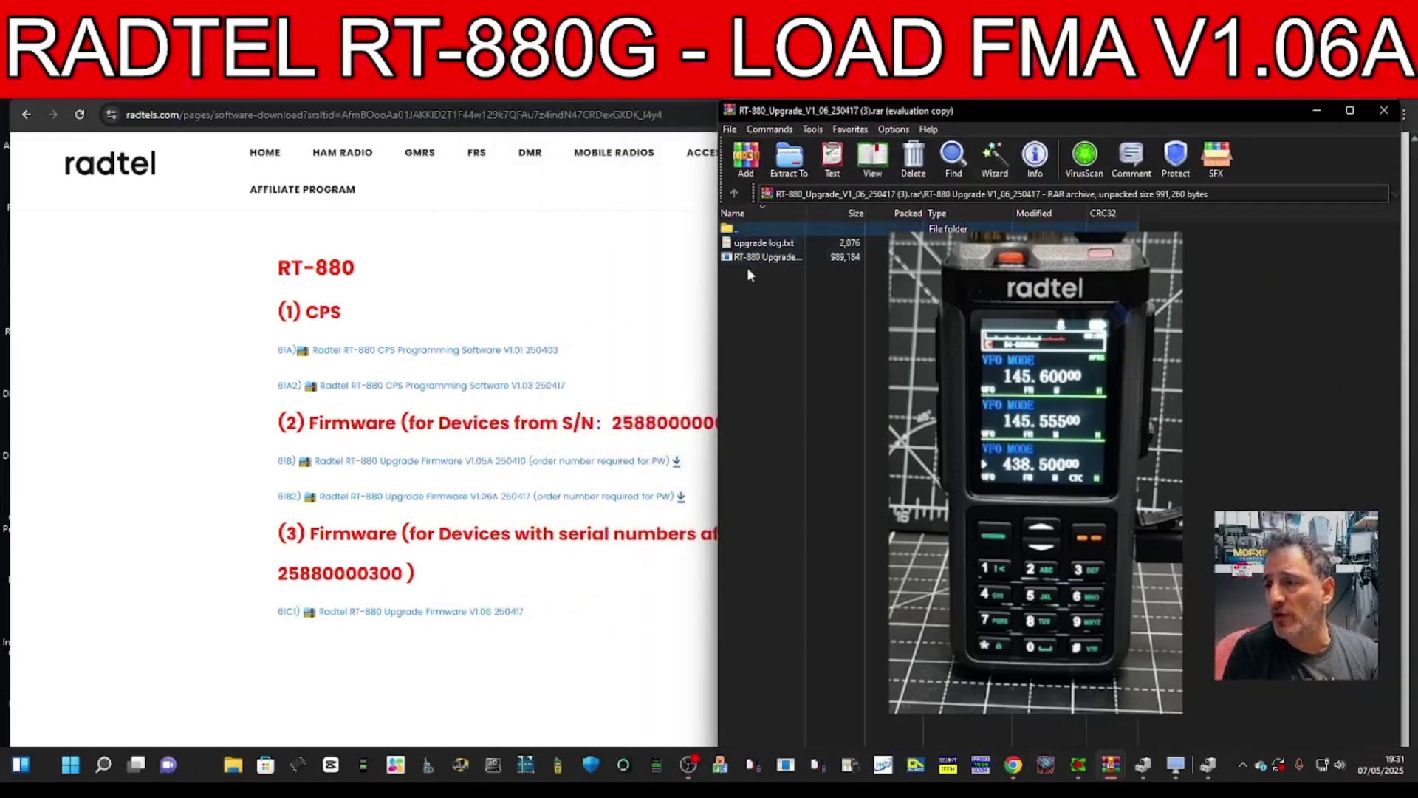
left_click(391, 335)
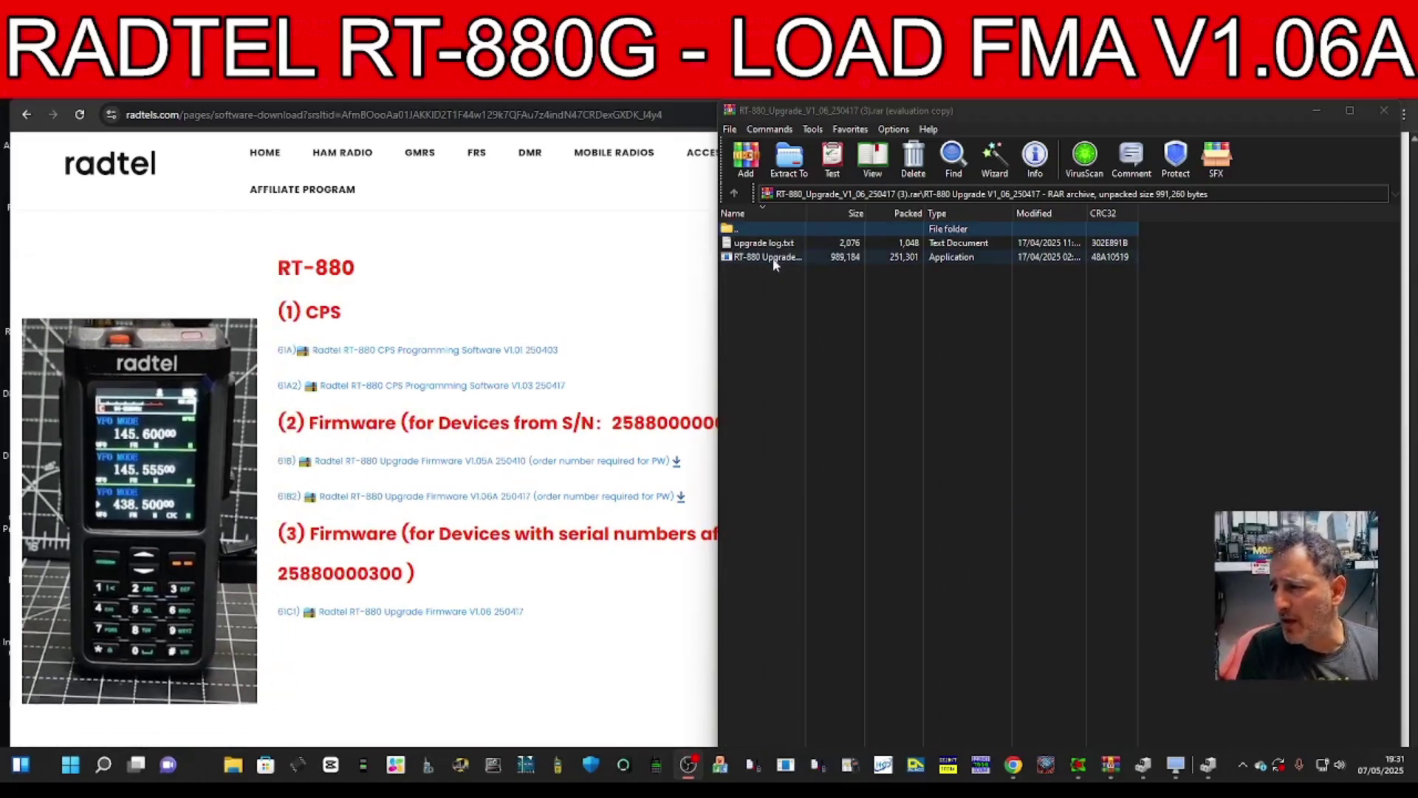
left_click(773, 258)
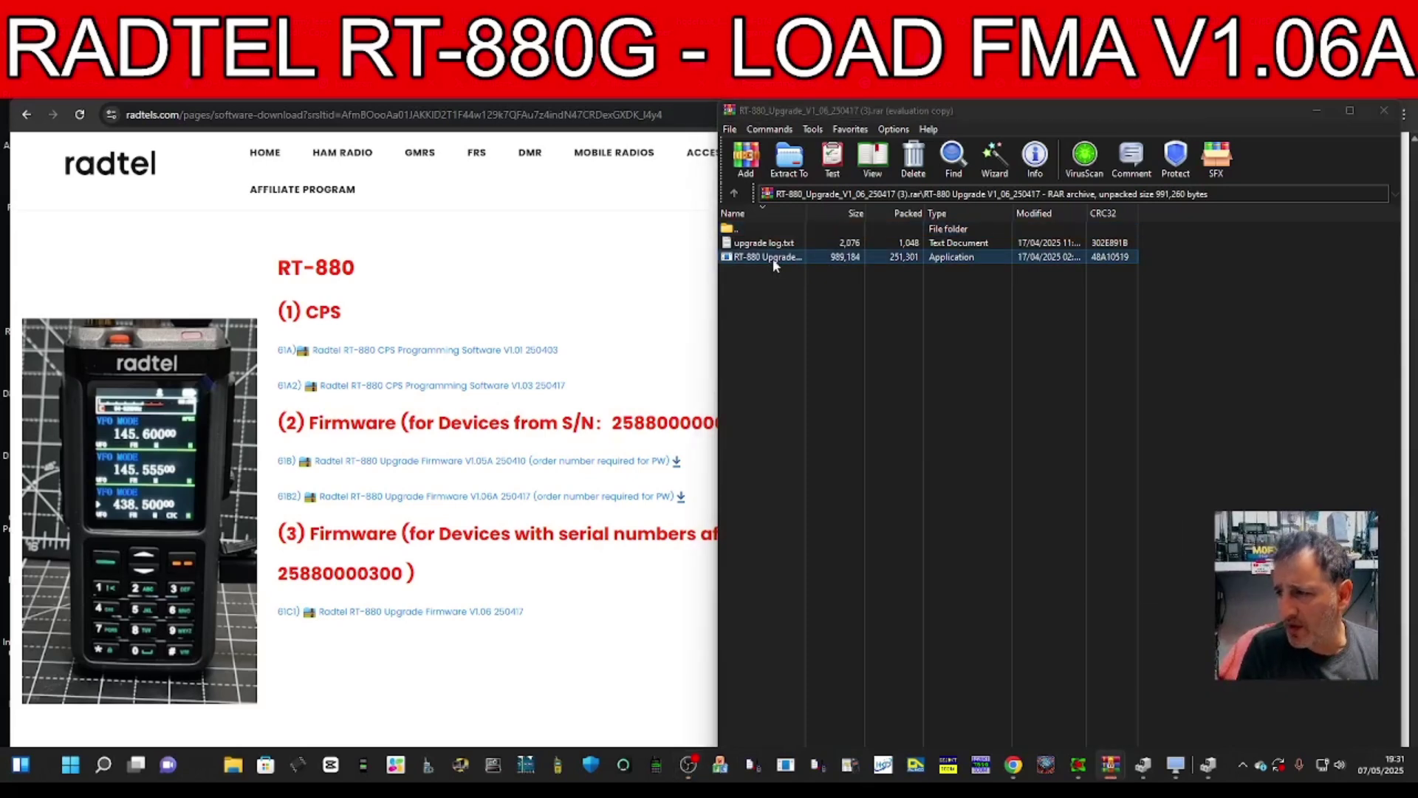
double_click(772, 259)
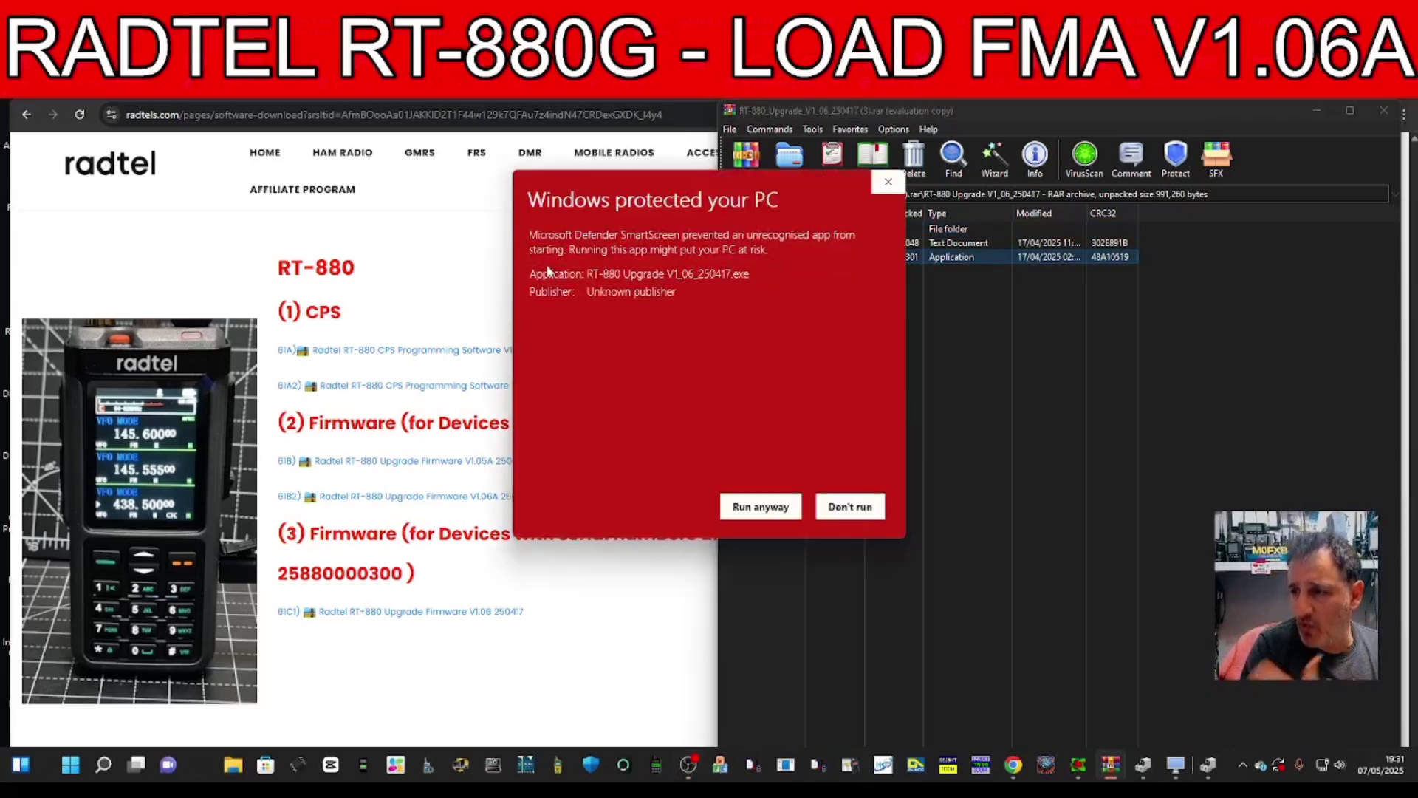
left_click(766, 511)
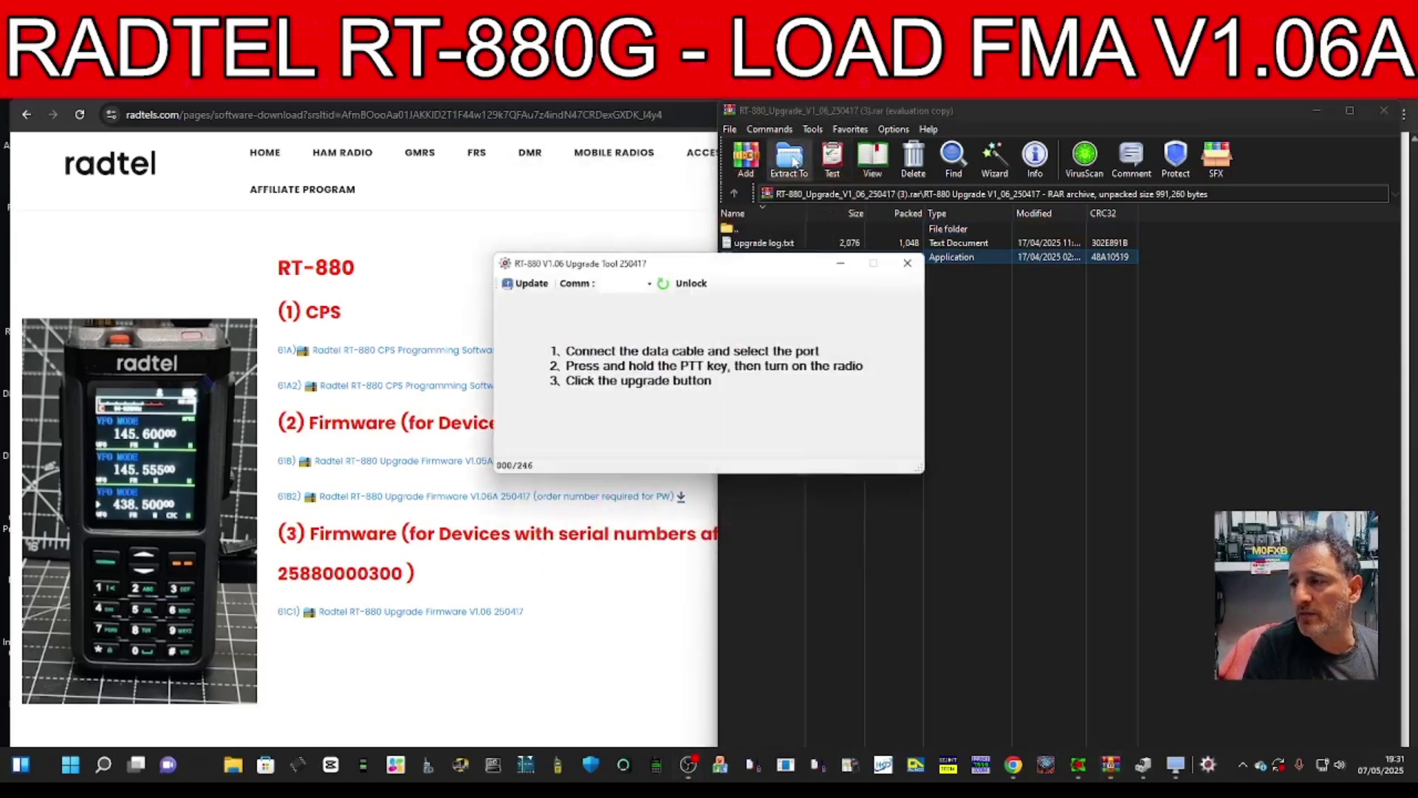
left_click_drag(760, 266, 950, 291)
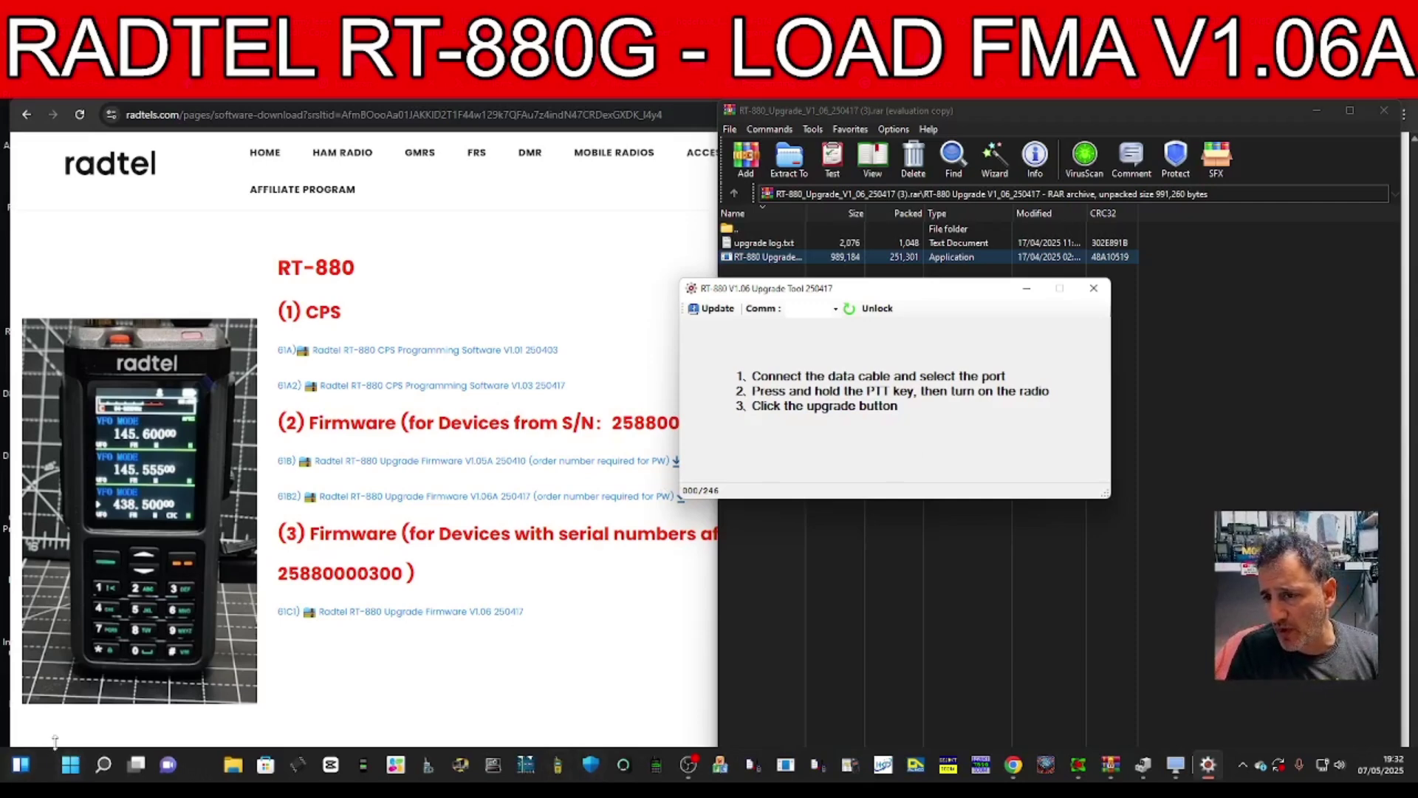
Open Device Manager and expand Ports (COM & LPT) to see USB-SERIAL CH340 on COM3
right_click(71, 767)
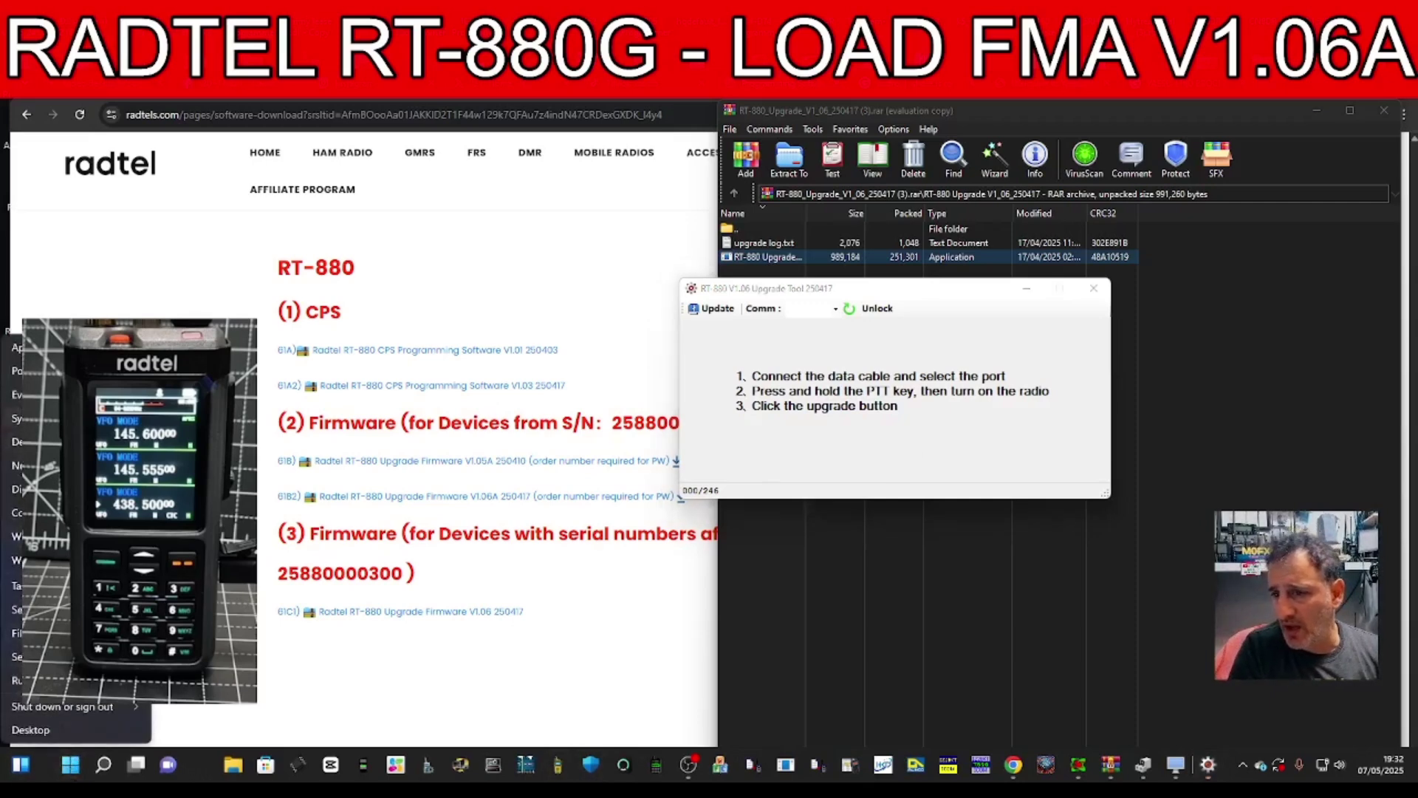
key("m")
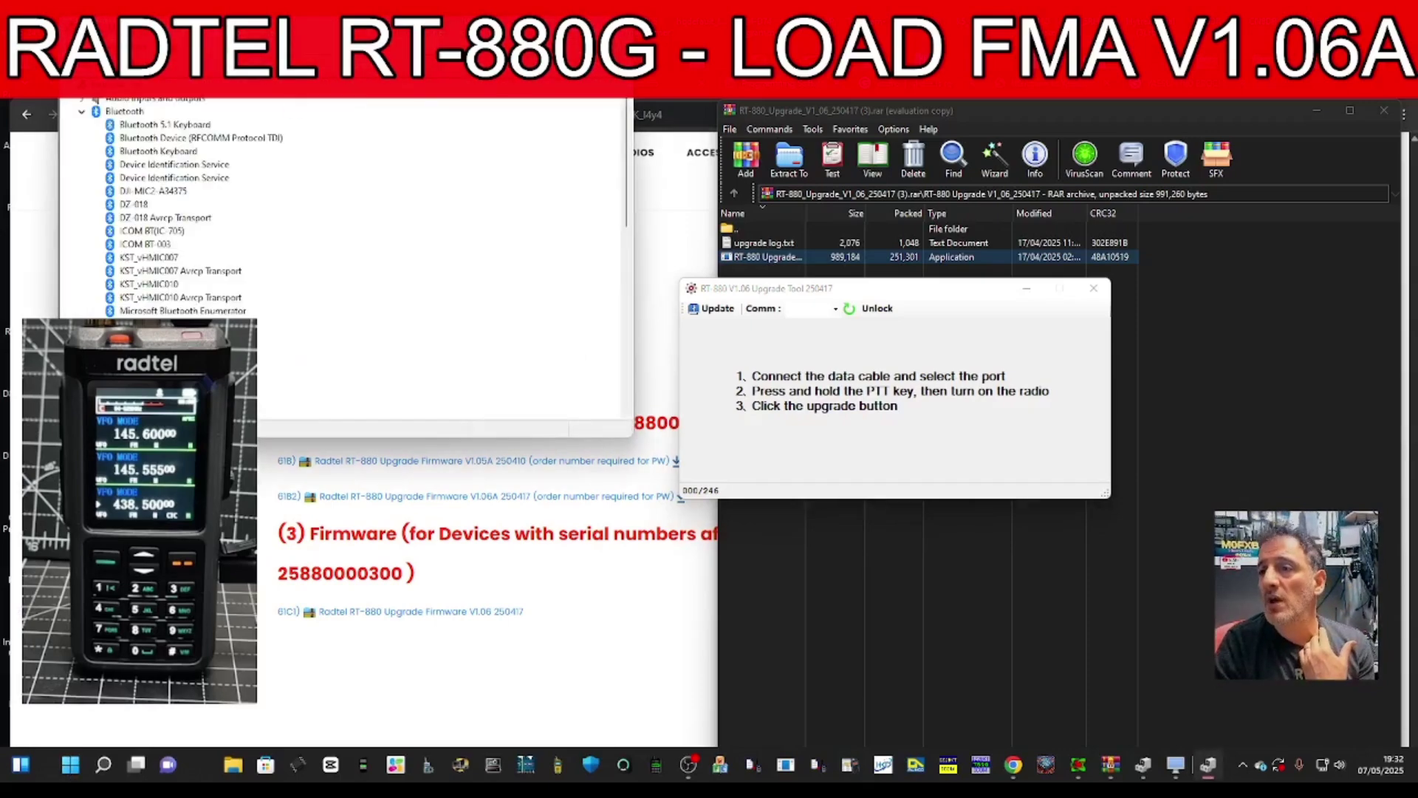
mouse_move(342, 30)
left_mouse_down()
mouse_move(938, 133)
mouse_move(994, 207)
left_mouse_up()
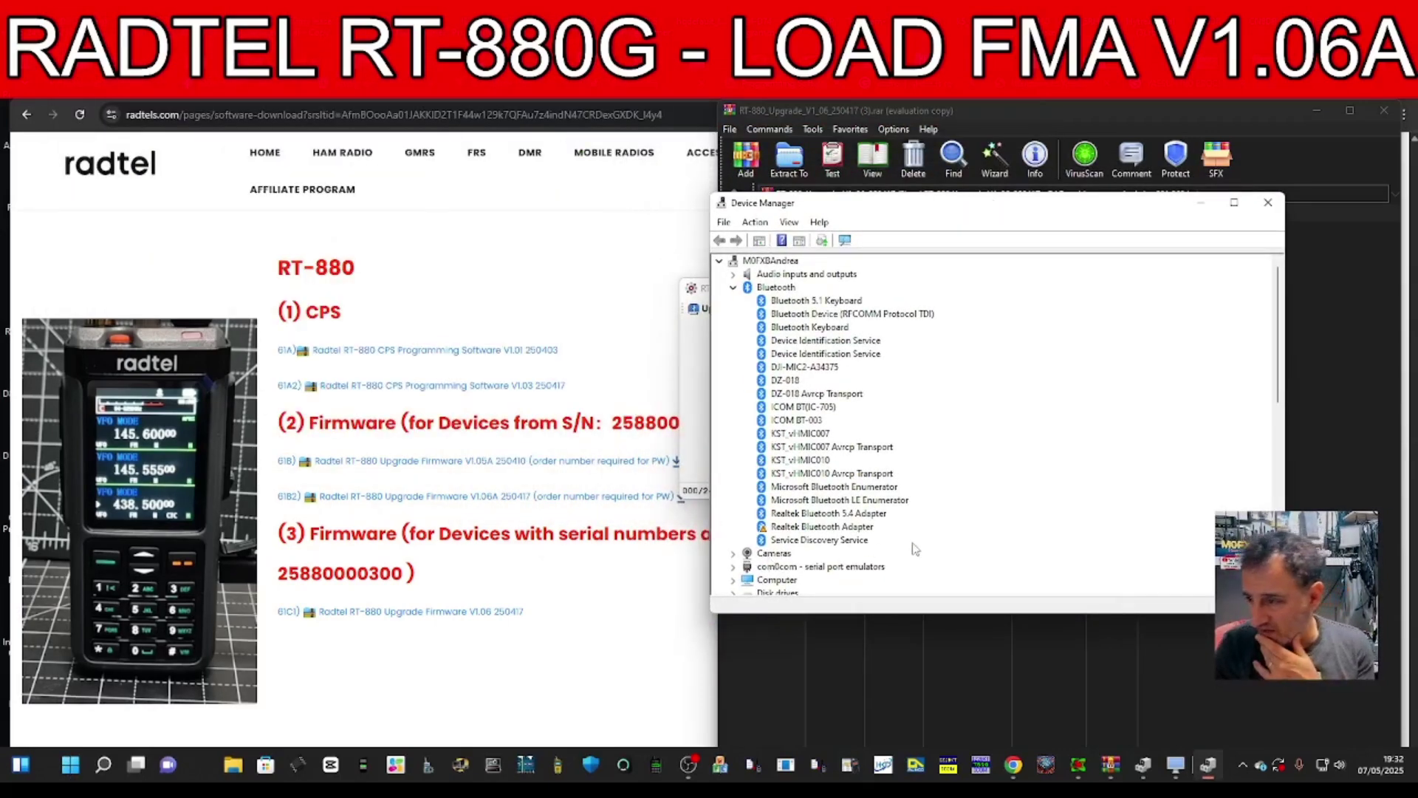
scroll(913, 517, "down", 5)
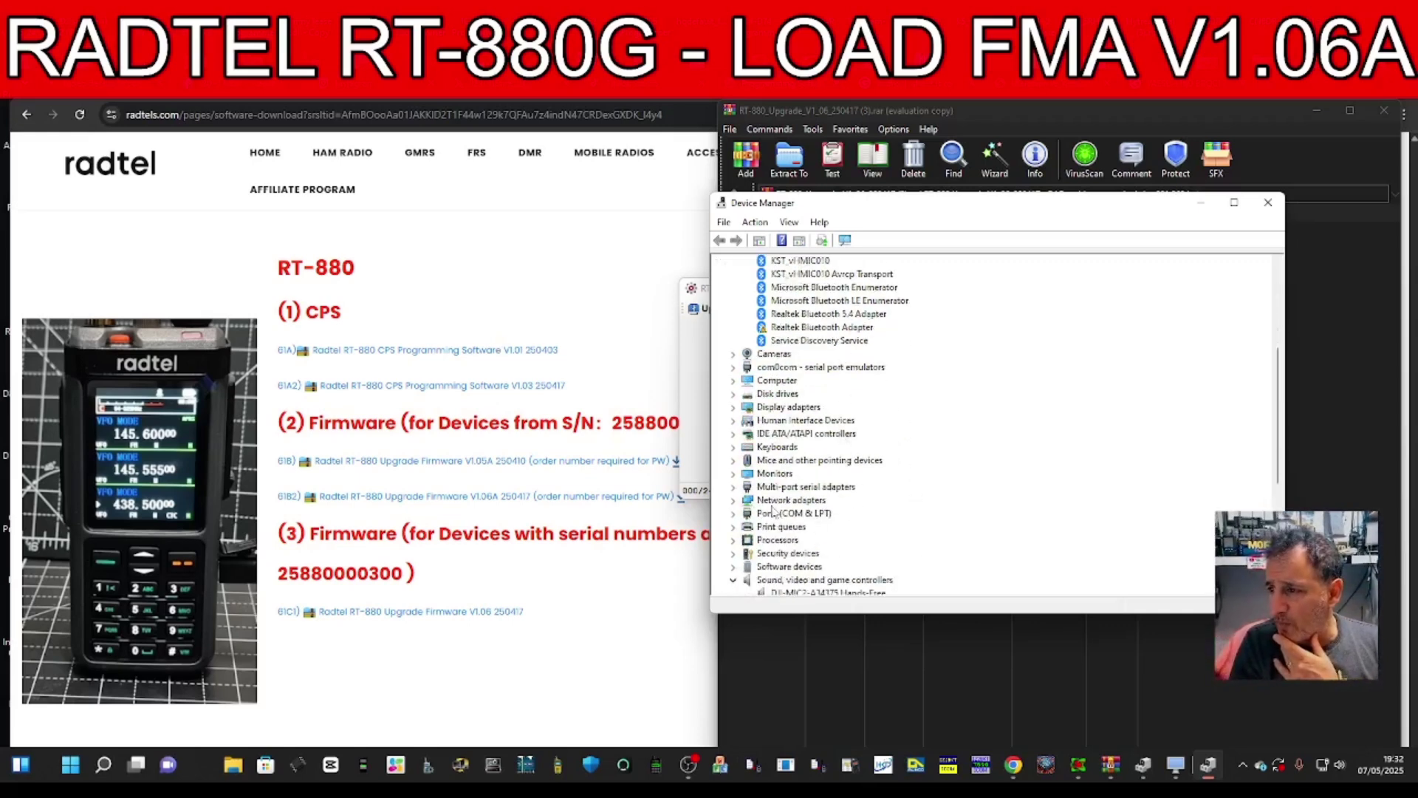
double_click(804, 517)
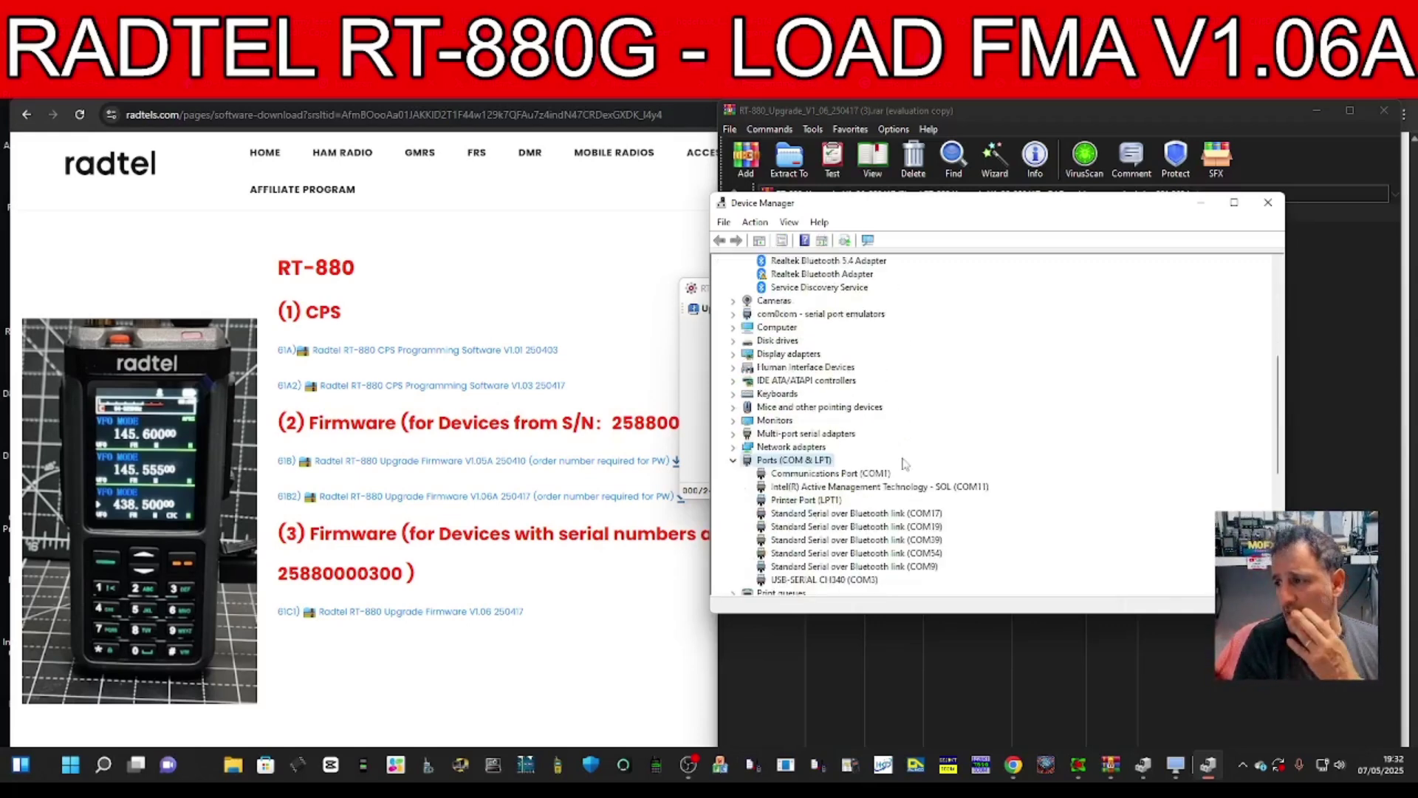
scroll(906, 464, "down", 3)
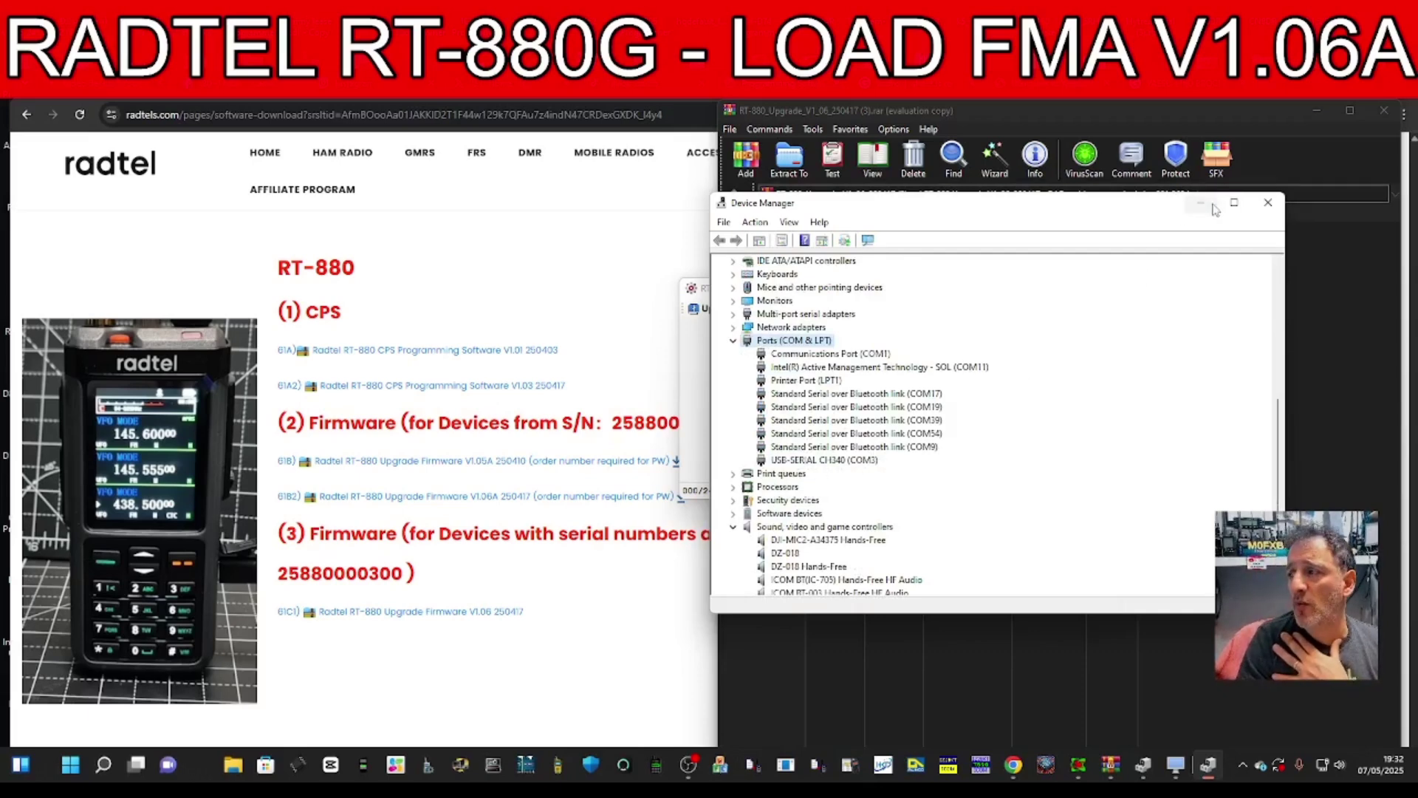
Close Device Manager, set the Comm port to COM3, and start the V1.06 firmware update
left_click(1267, 203)
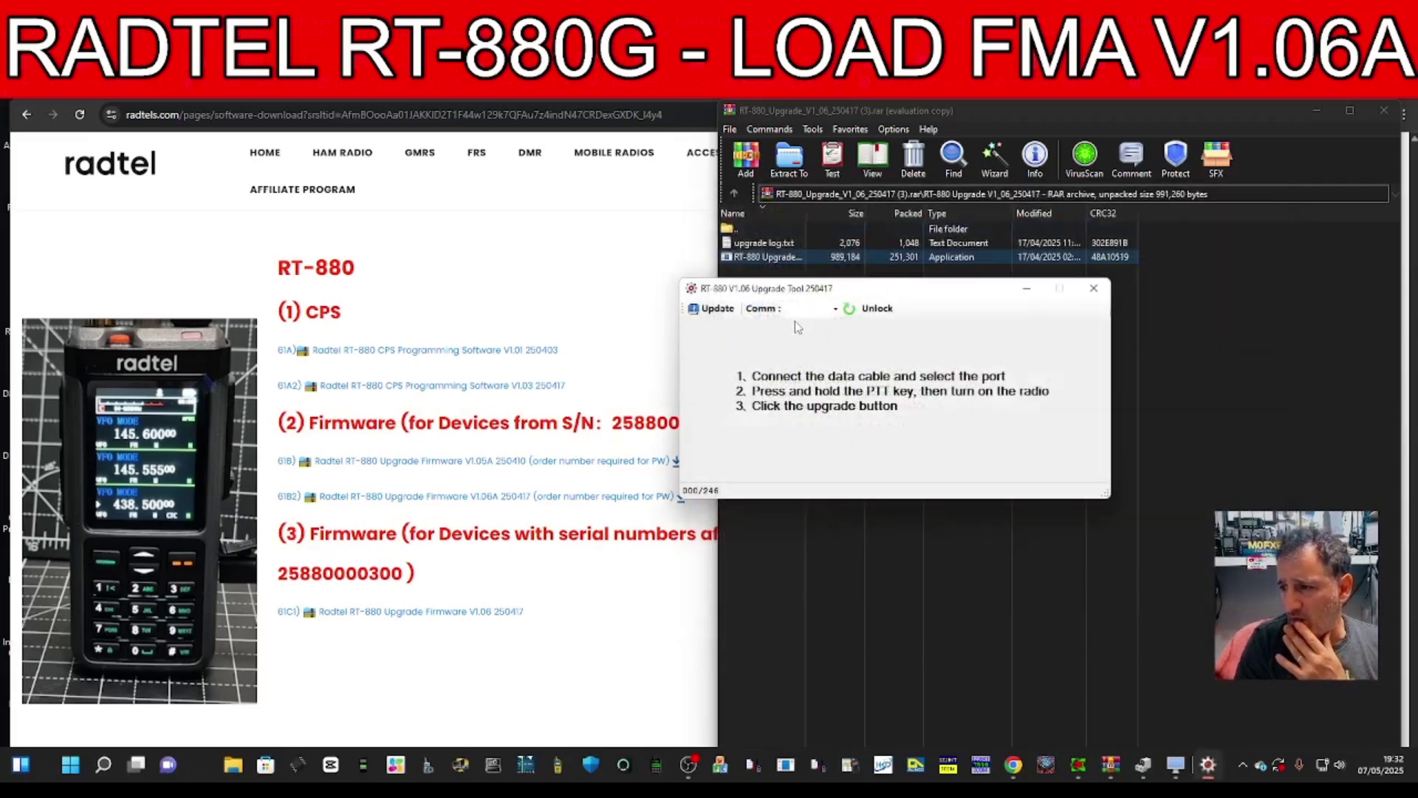
left_click(836, 308)
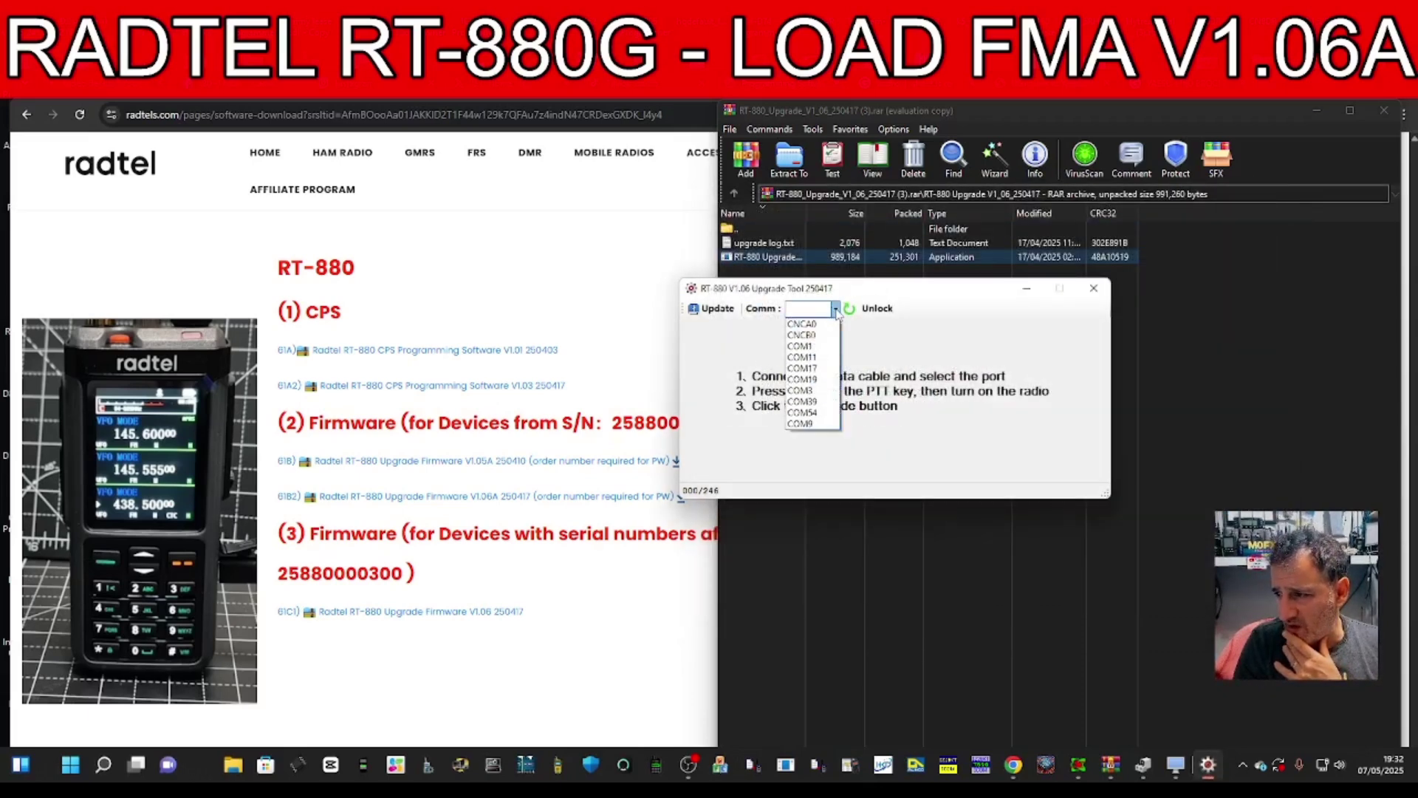
left_click(821, 390)
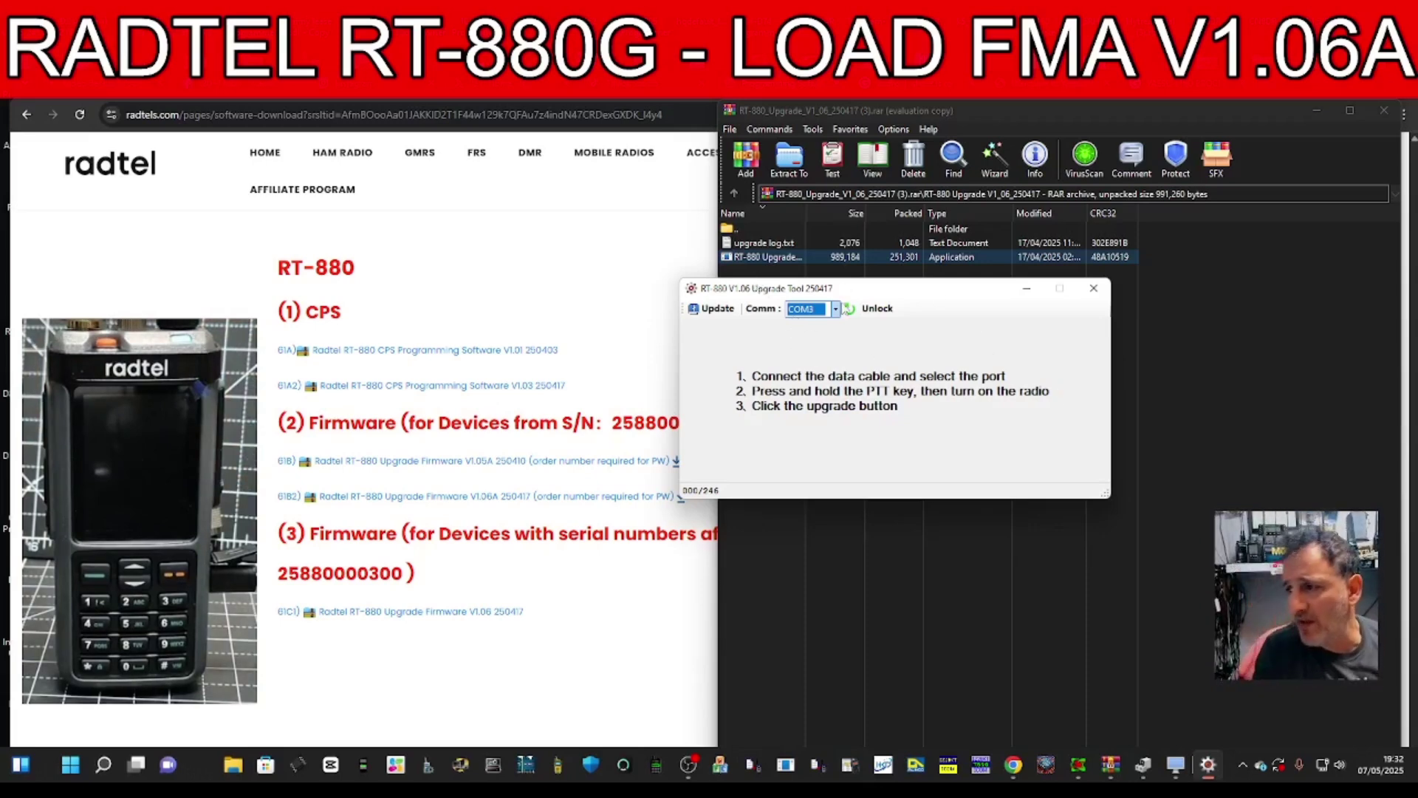
left_click(714, 311)
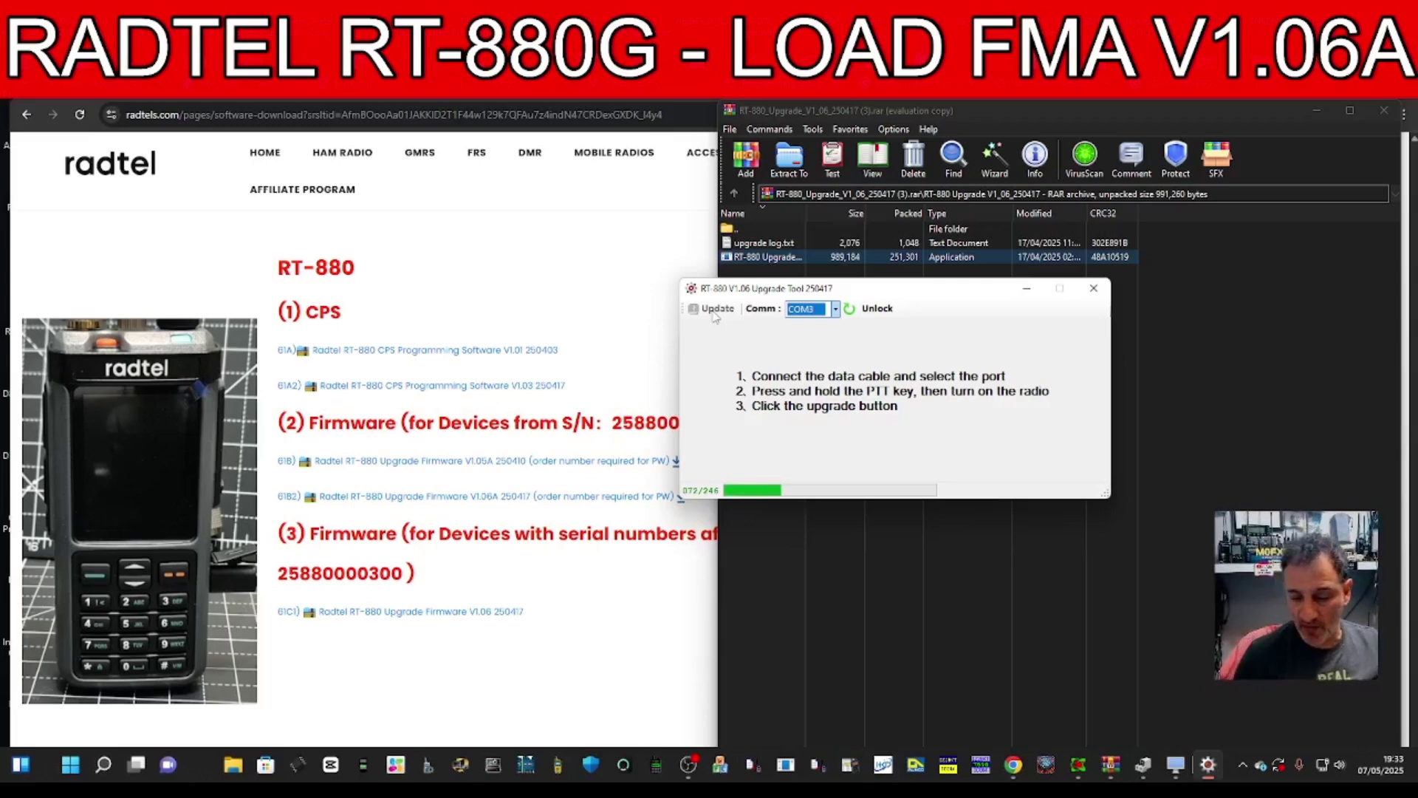
Let the firmware flash keep running, now at block 085 of 246
left_click(479, 401)
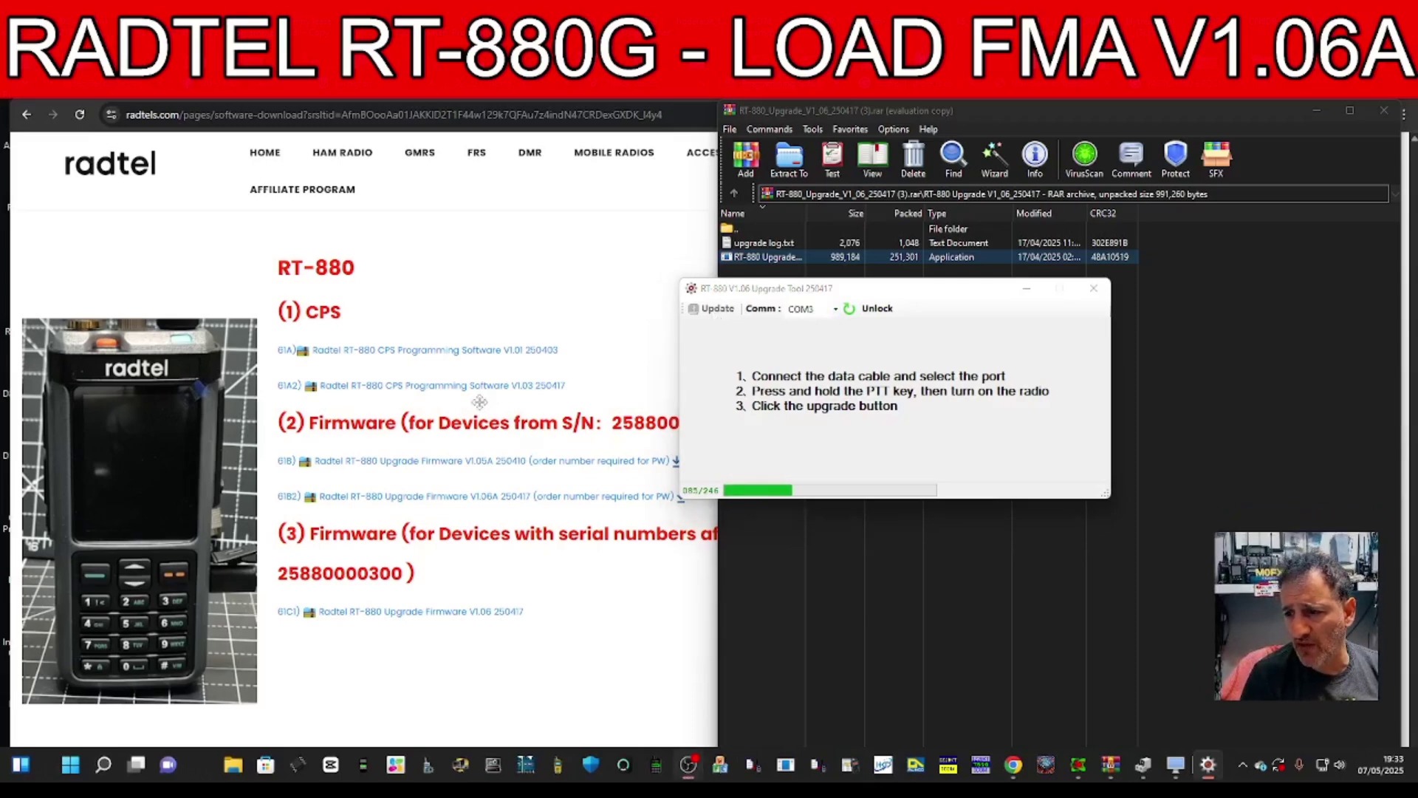